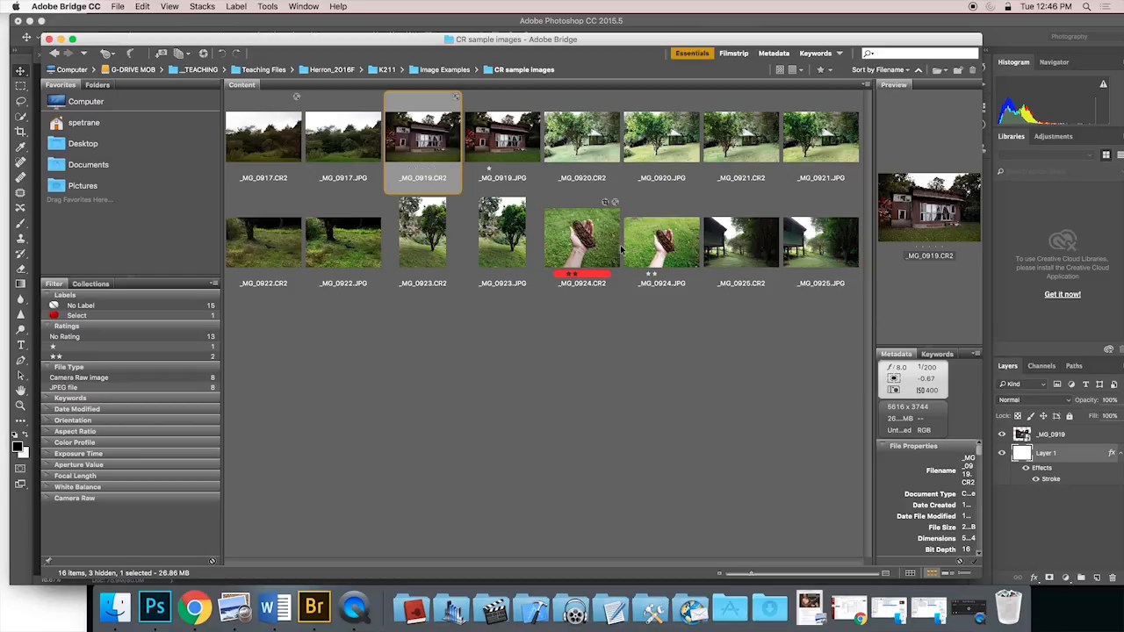
Bring up _MG_0924.CR2 in Camera Raw and save its current settings as a snapshot named "Optimized #1".
click(580, 262)
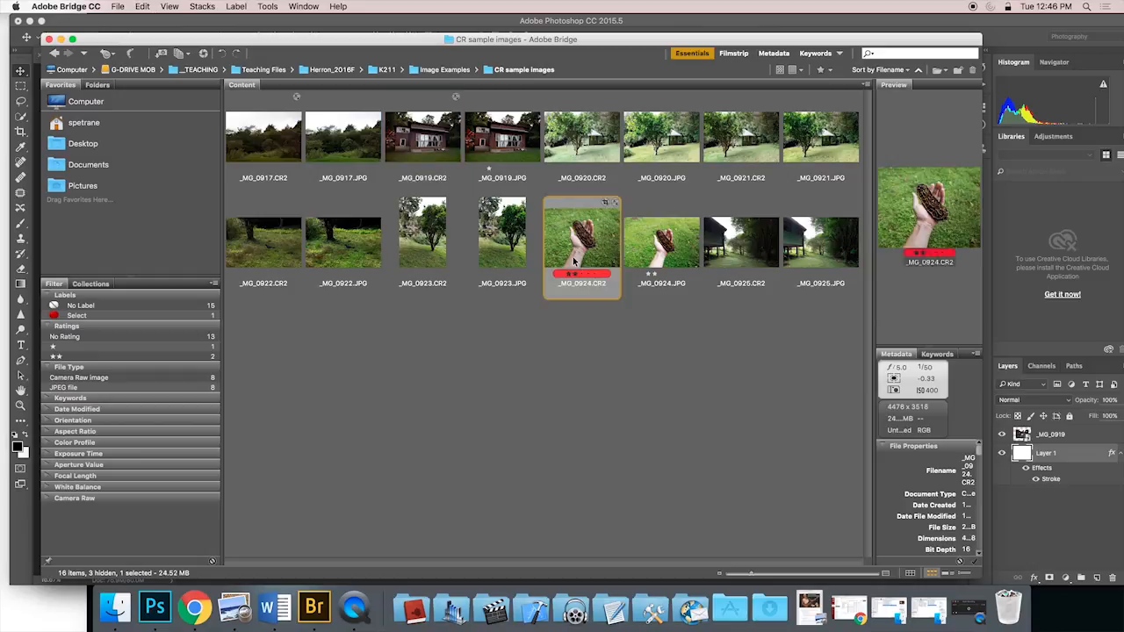
key(super+Tab)
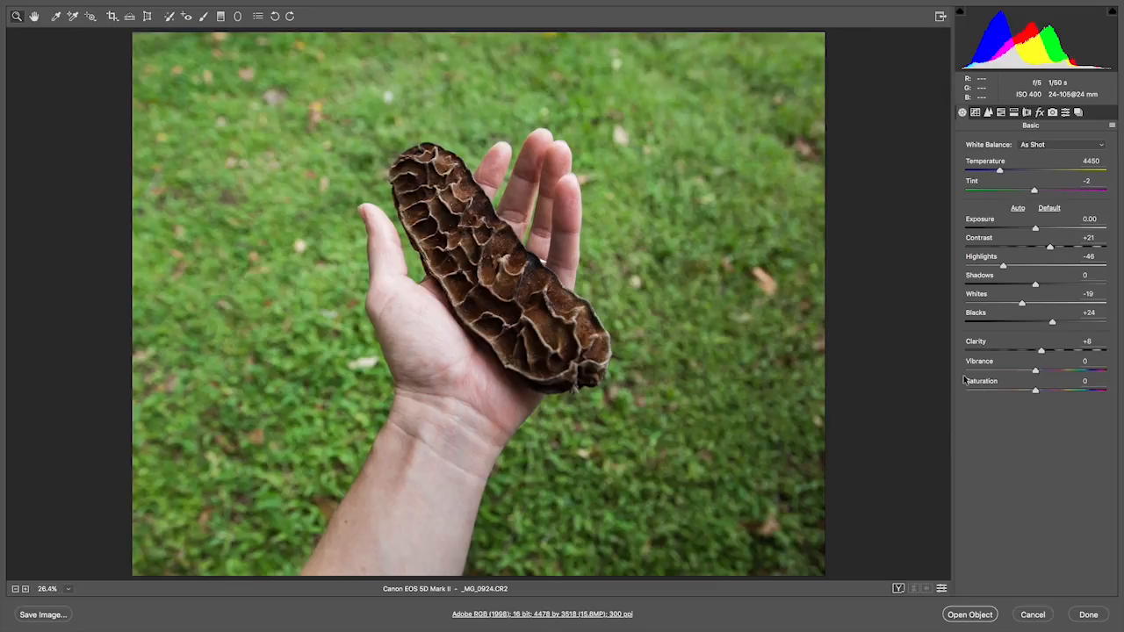
click(1079, 114)
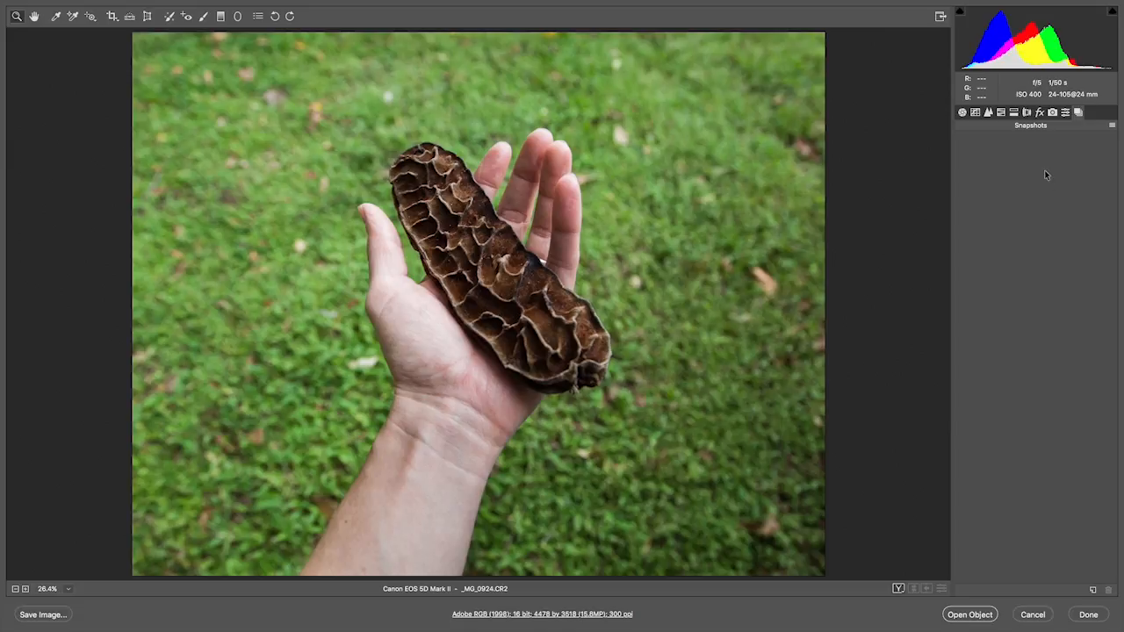
click(1093, 594)
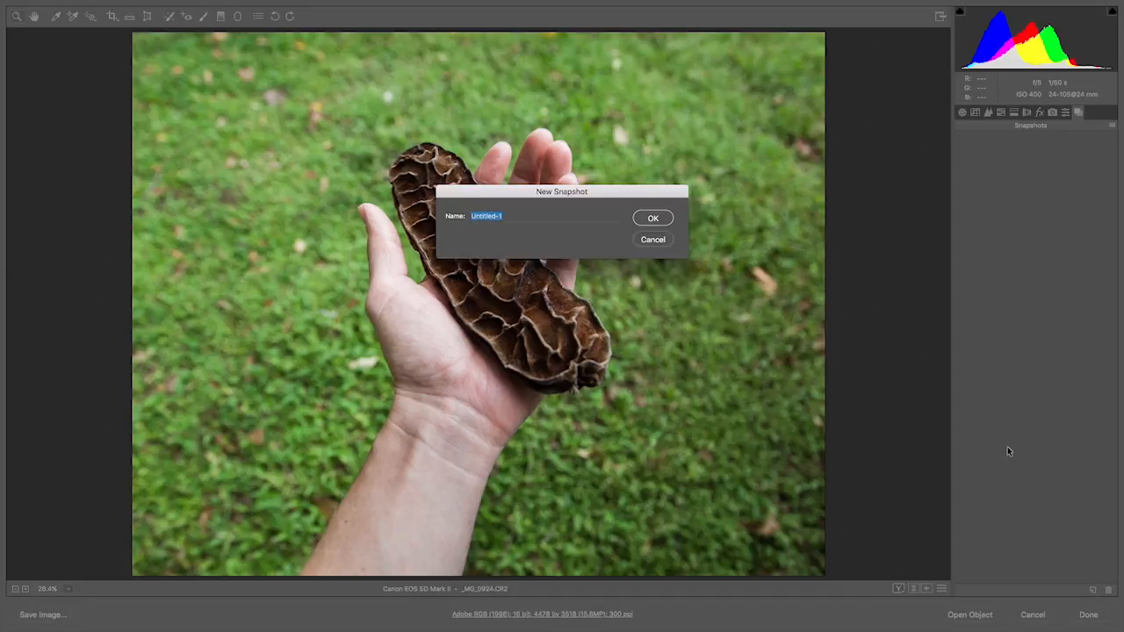
text(Optimized #1)
key(Return)
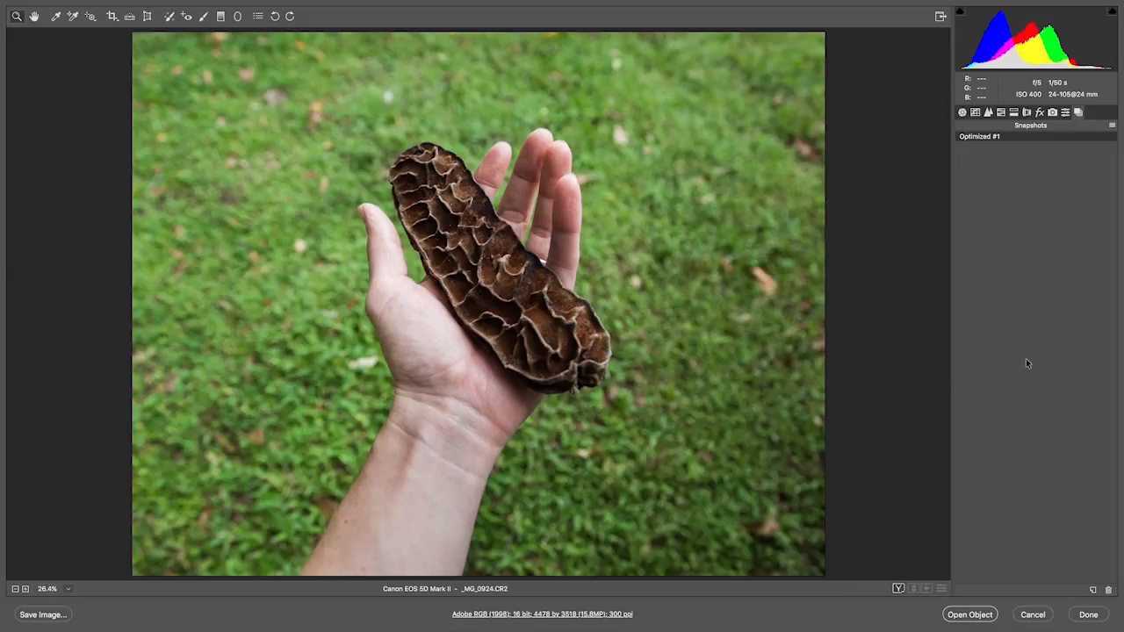
Reset the photo's Basic tonal adjustments to their defaults and set Clarity to 0.
click(962, 113)
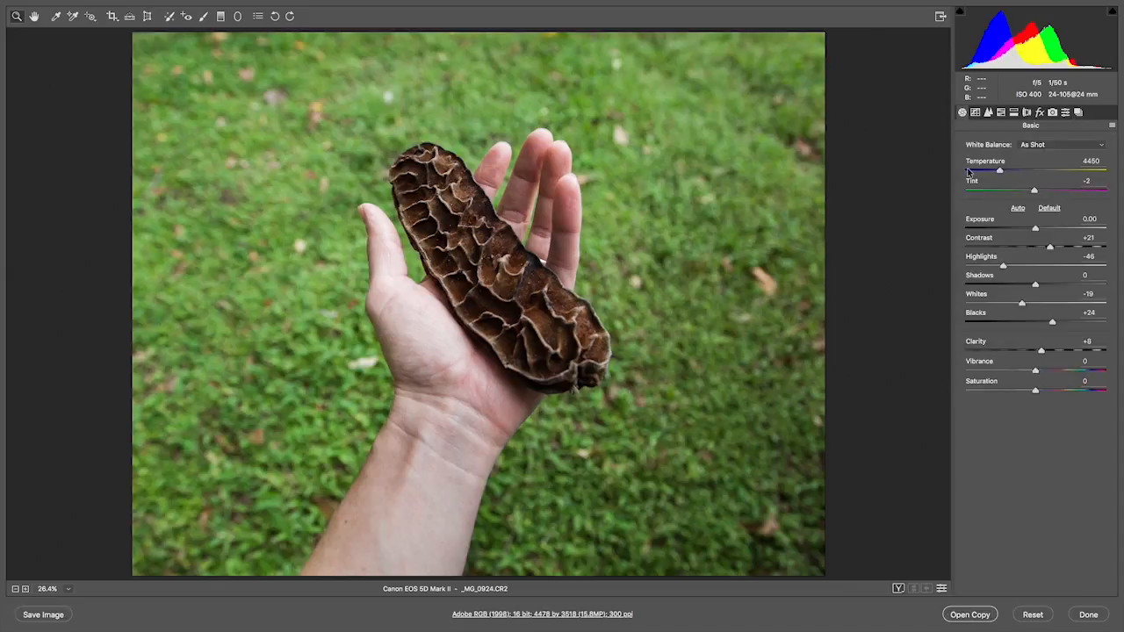
key(alt)
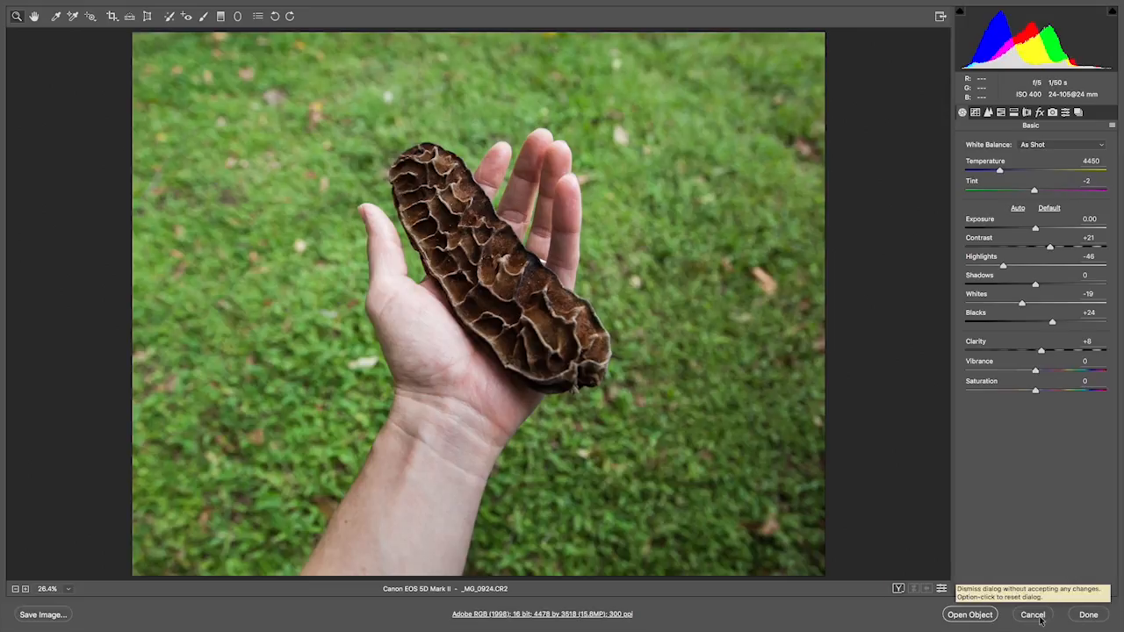
key(alt)
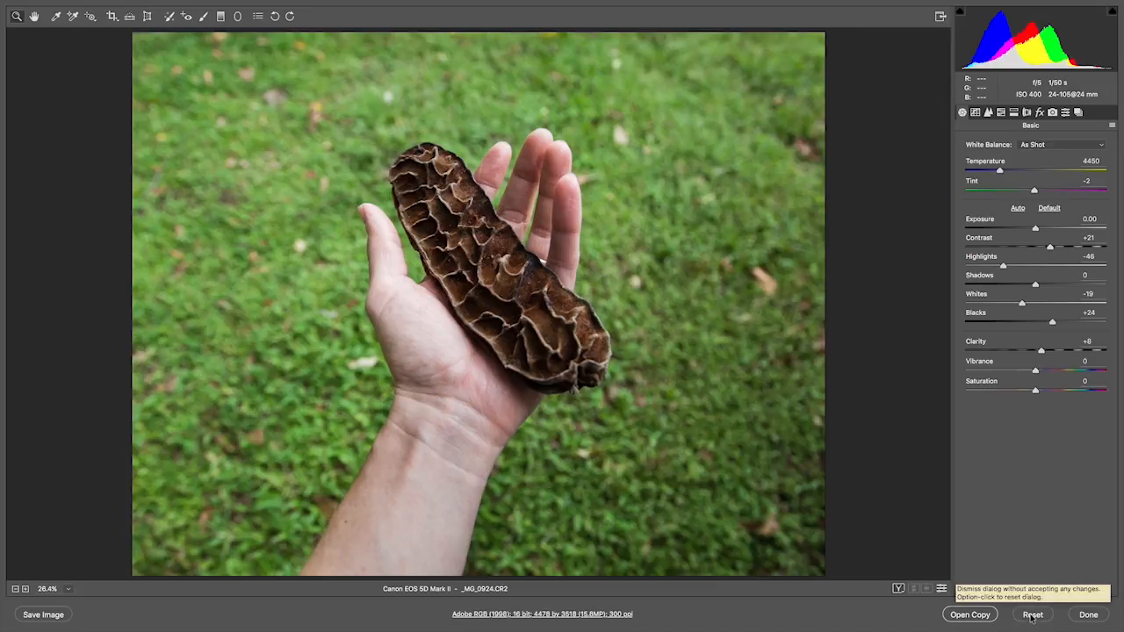
key(shift)
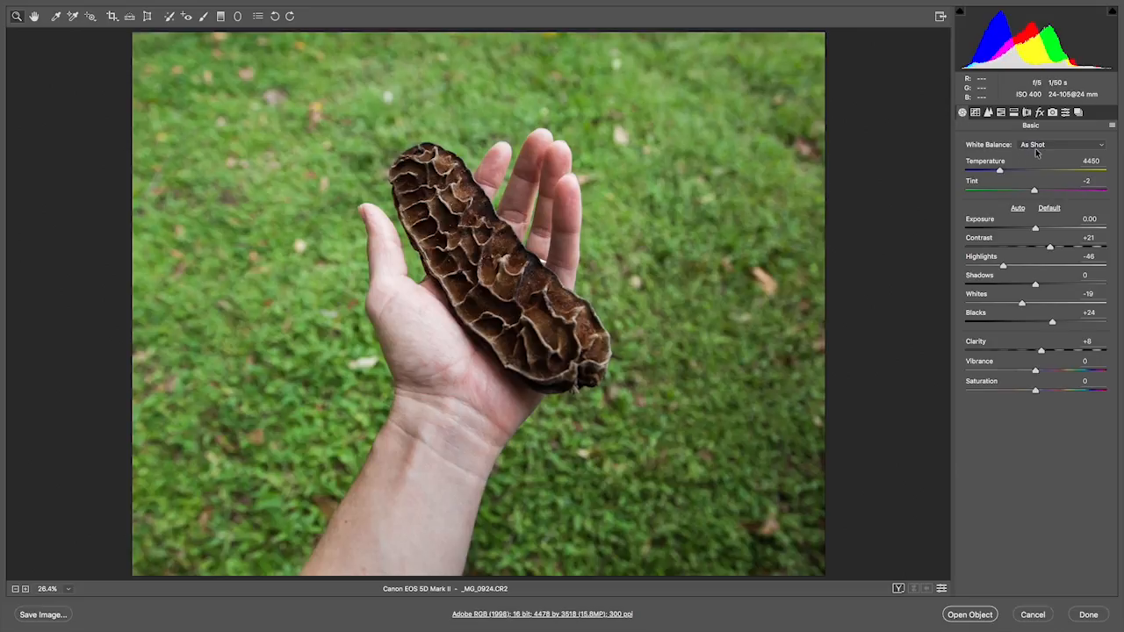
click(1048, 208)
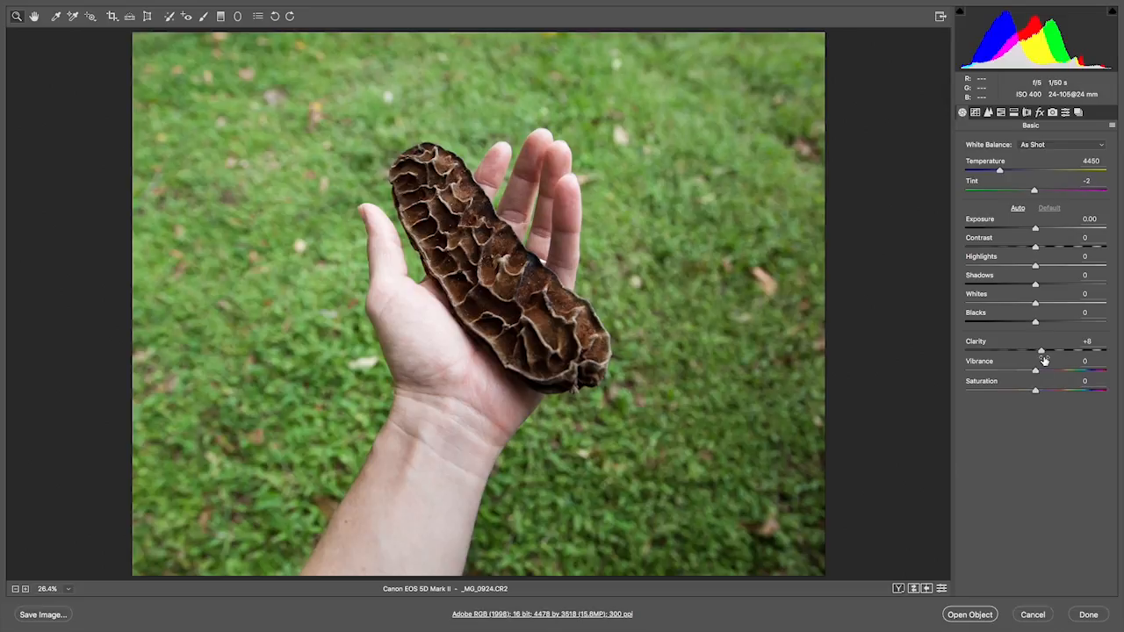
drag(1041, 351, 1034, 352)
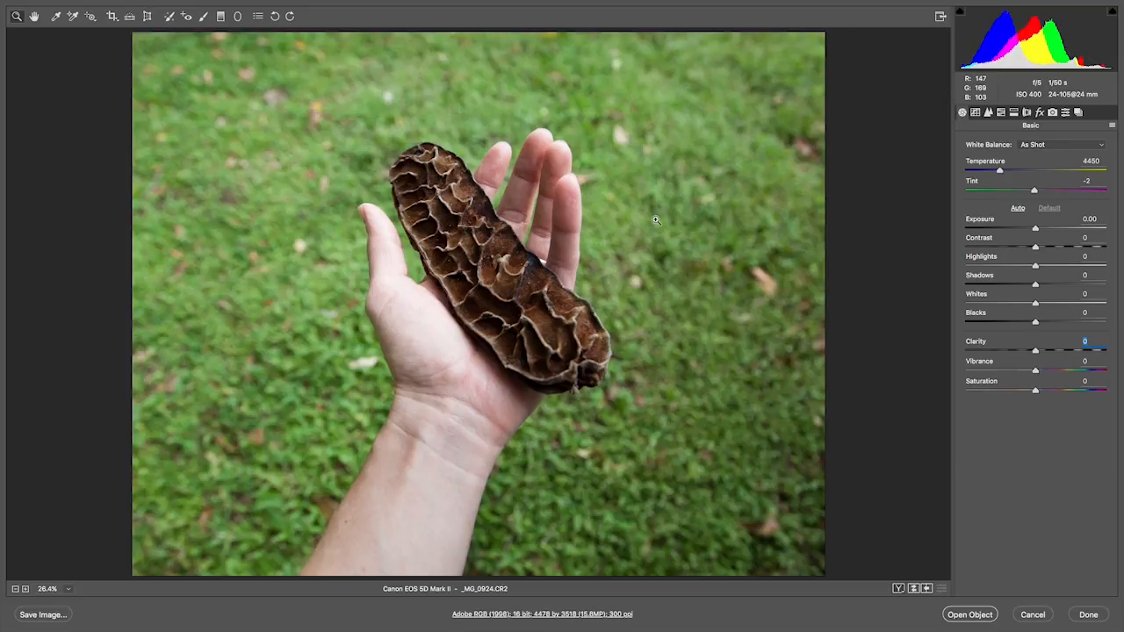
Save the photo's reset settings as a new snapshot named "As Shot".
click(977, 114)
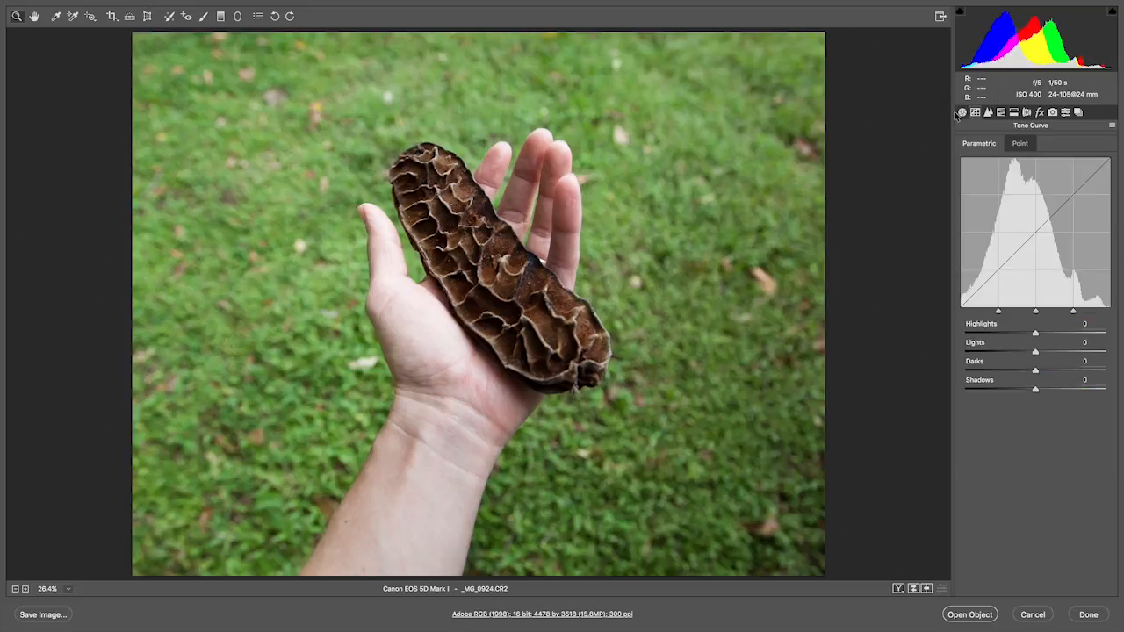
click(962, 114)
click(1079, 113)
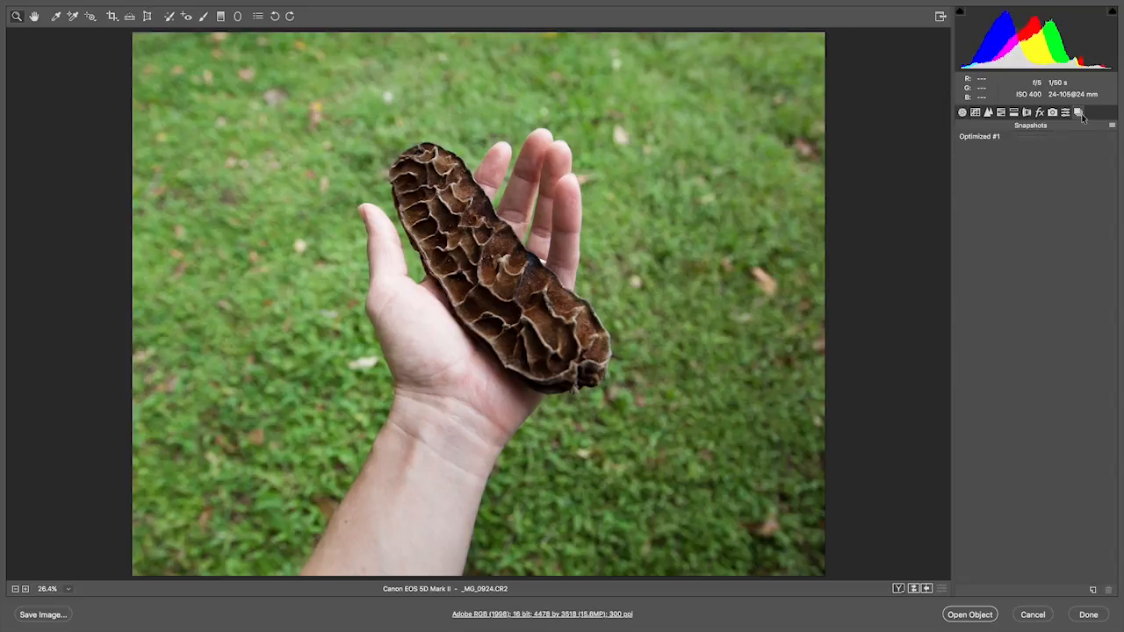
click(1093, 592)
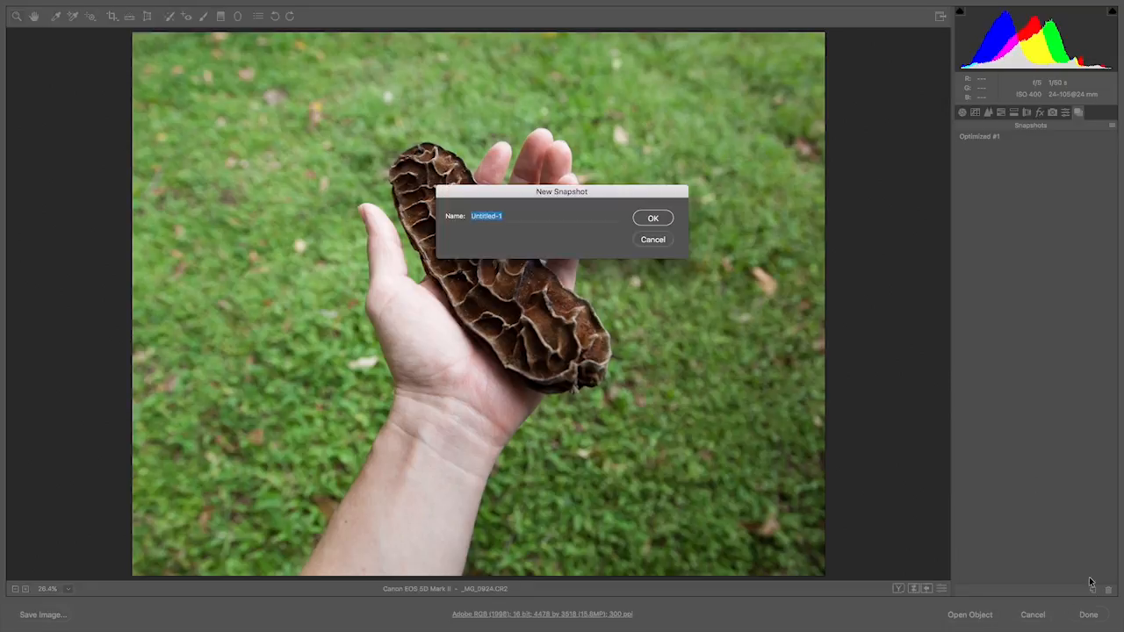
text(As Shot)
key(Return)
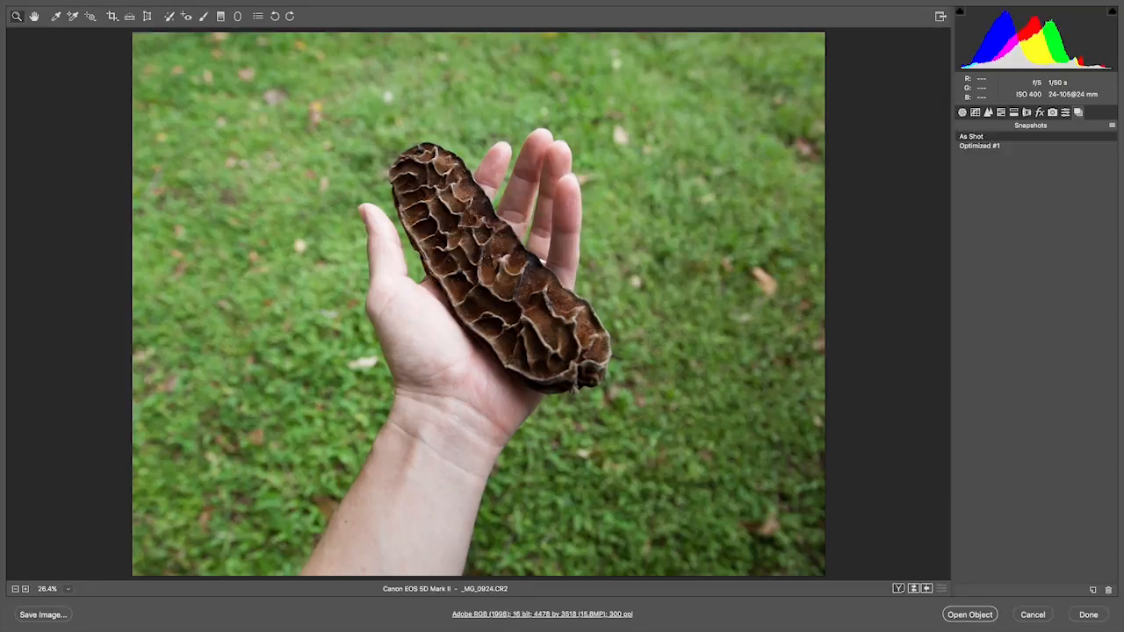
Compare the As Shot and Optimized #1 snapshots, leave Optimized #1 applied, and return to the Basic adjustments.
click(983, 145)
key(Up)
key(Down)
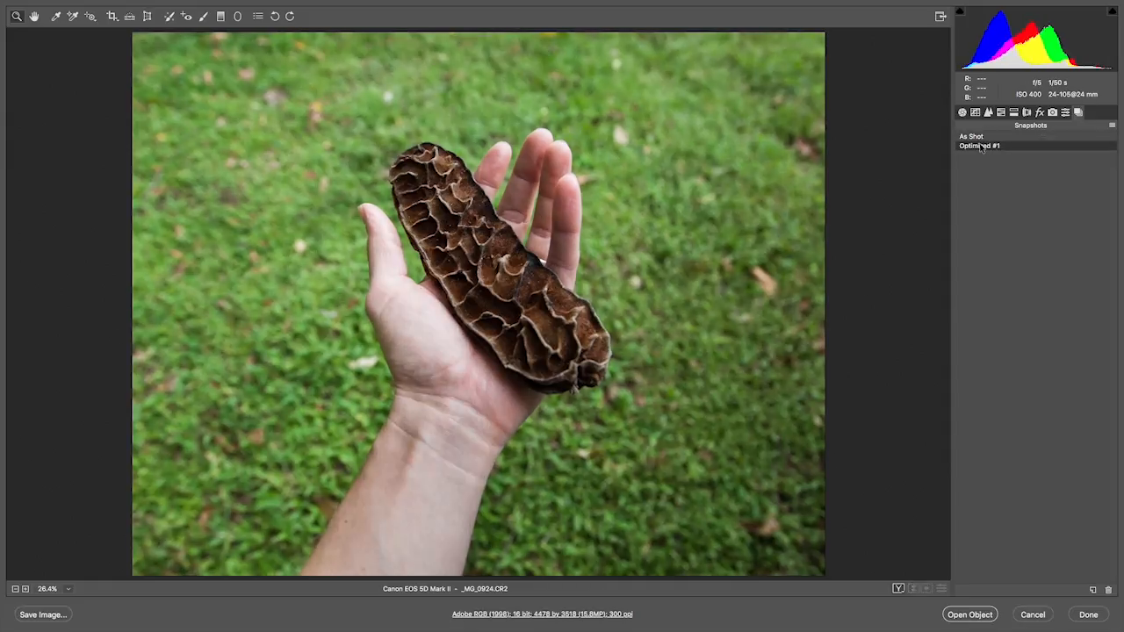
click(977, 138)
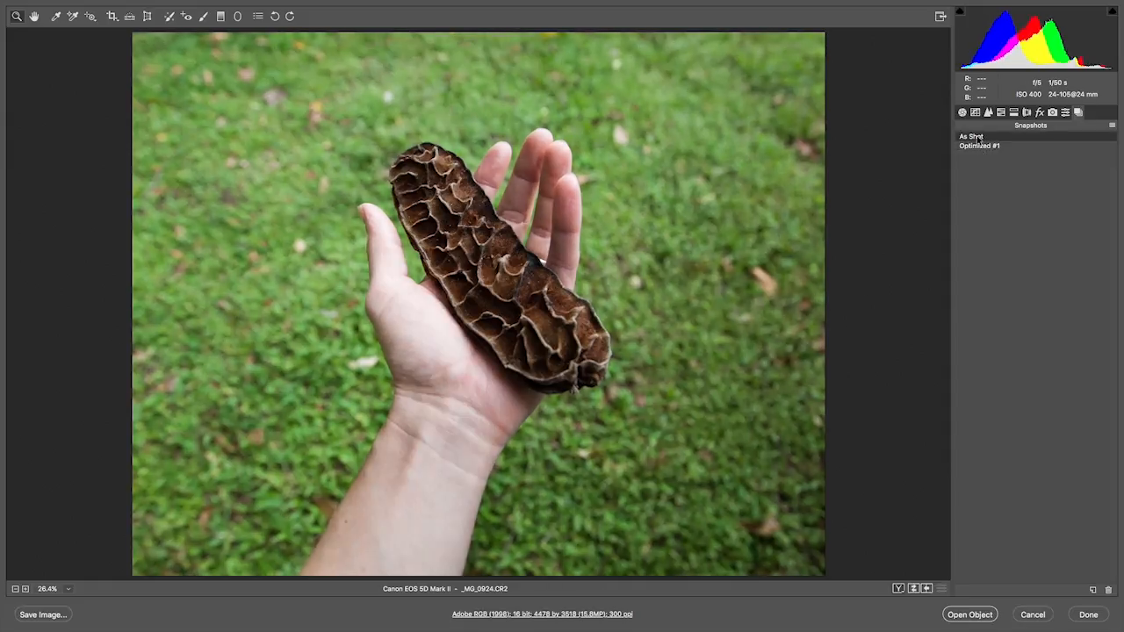
click(979, 145)
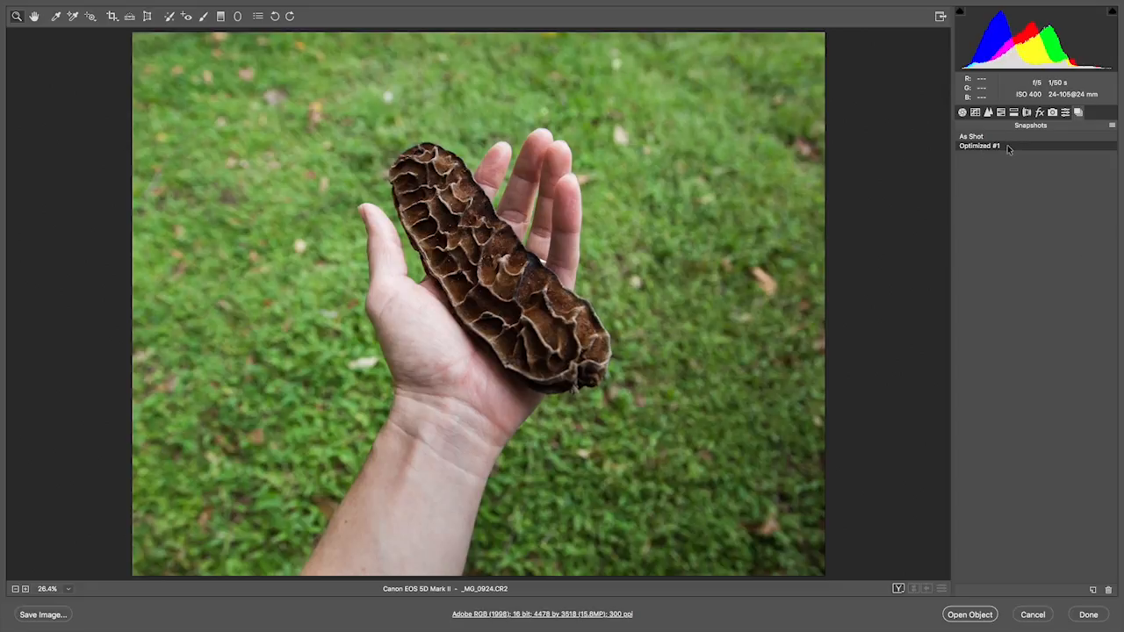
click(962, 114)
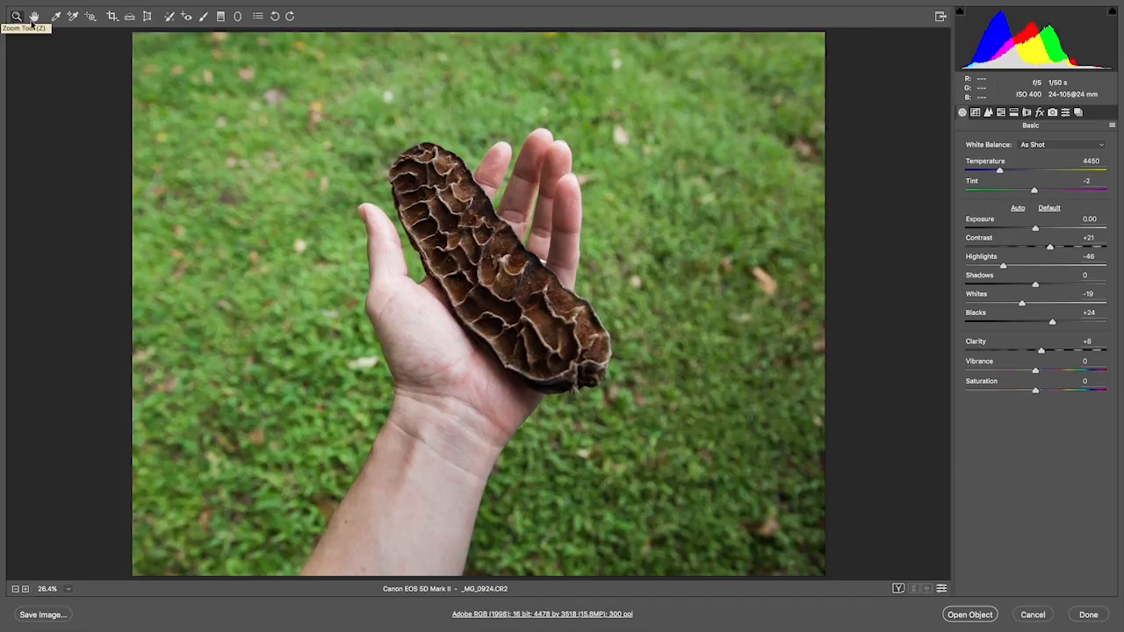
Use the Zoom tool to magnify the seed pod to 50%, reduce the photo to 12.5%, and enlarge it again.
click(461, 258)
click(461, 258)
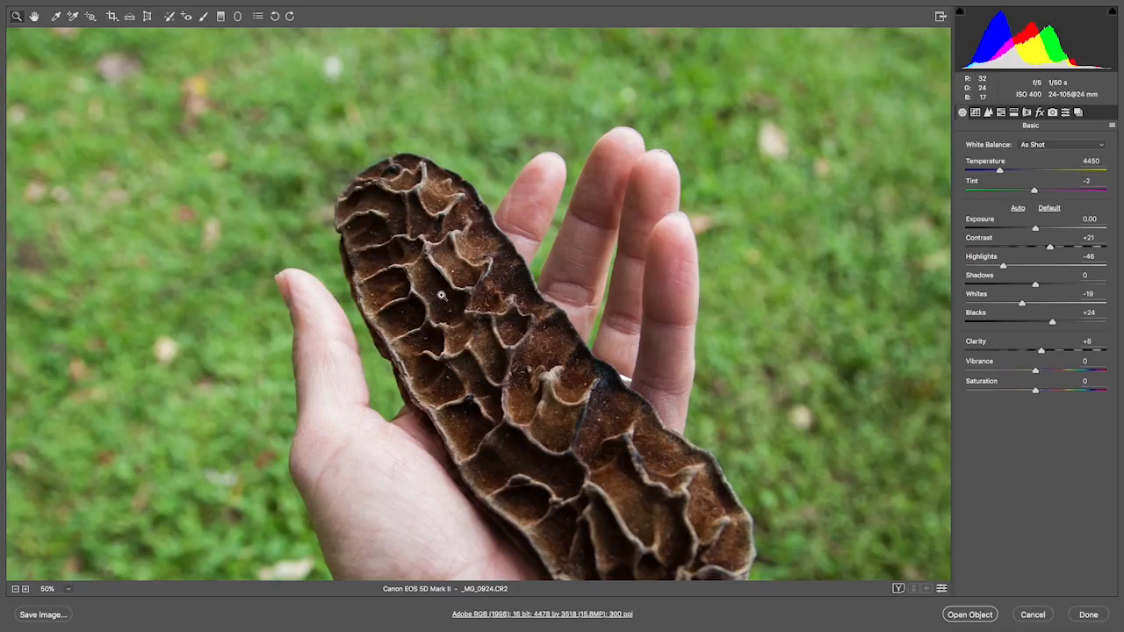
key(alt)
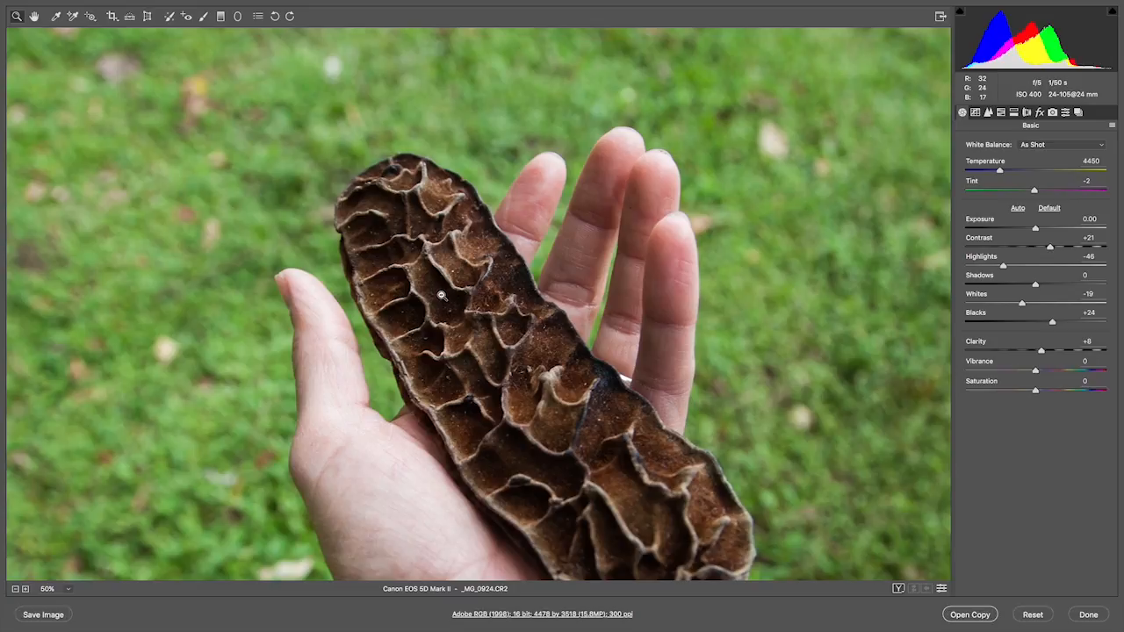
alt+click(224, 203)
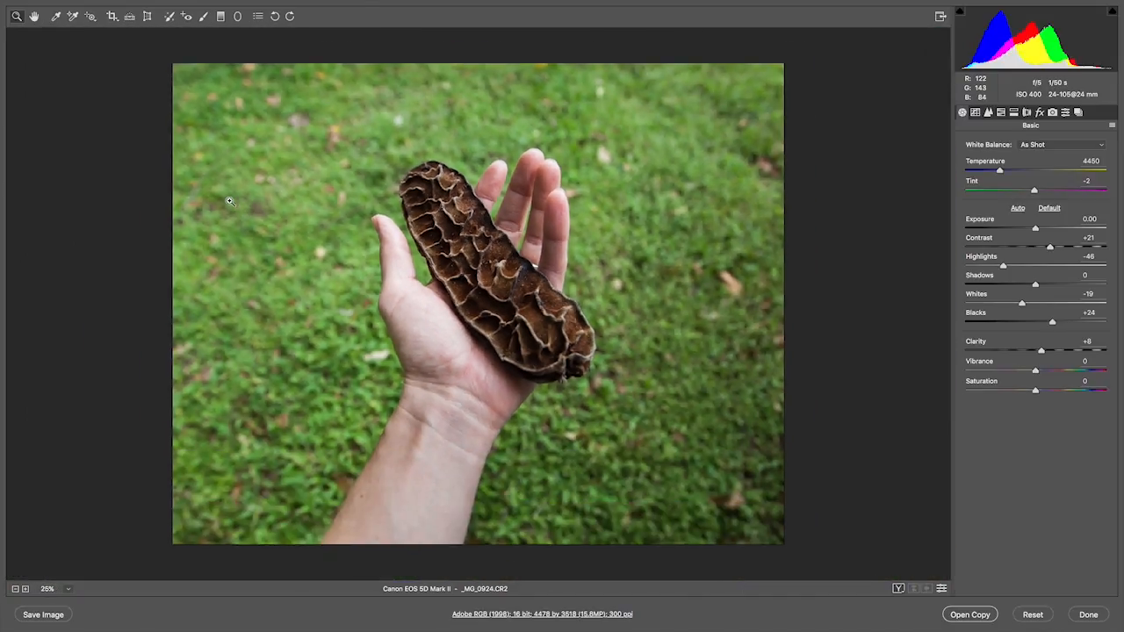
alt+click(230, 202)
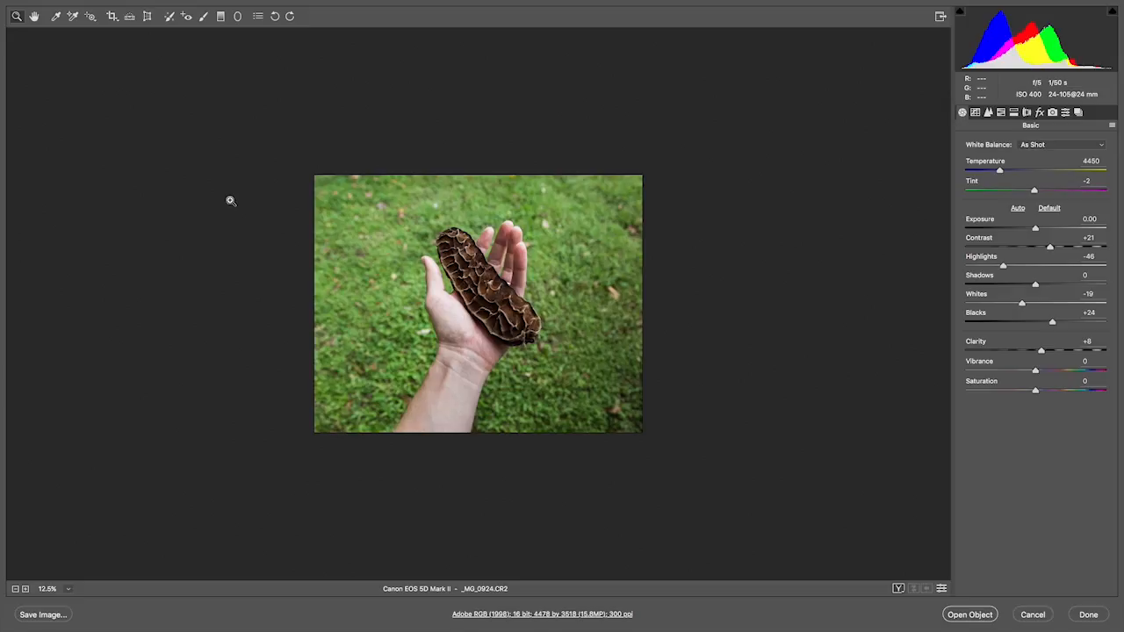
click(230, 200)
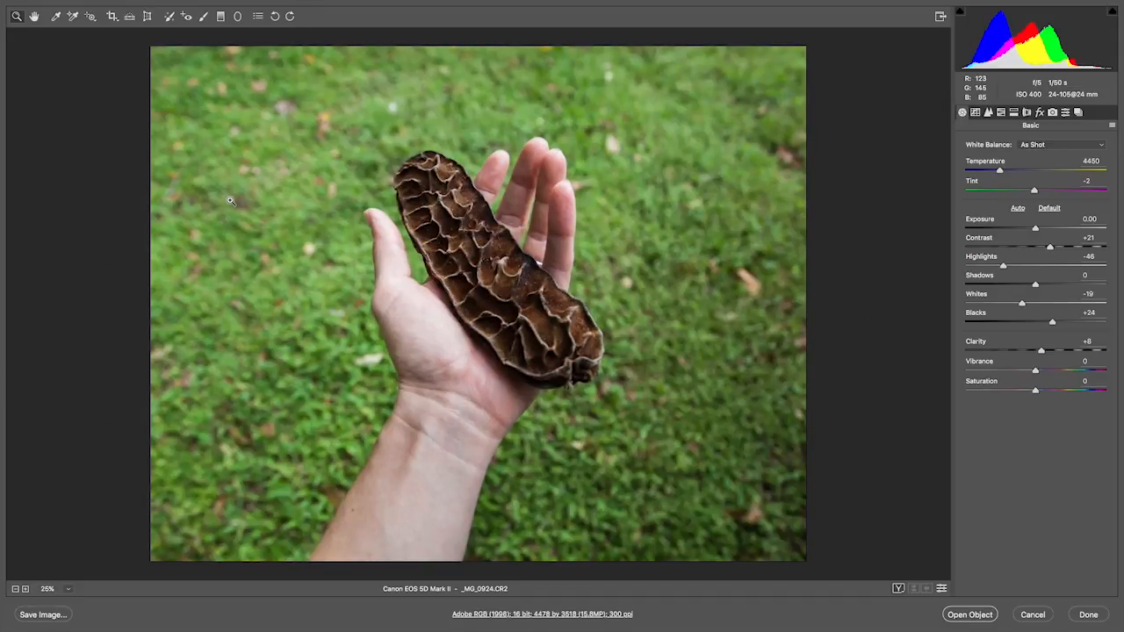
alt+click(230, 200)
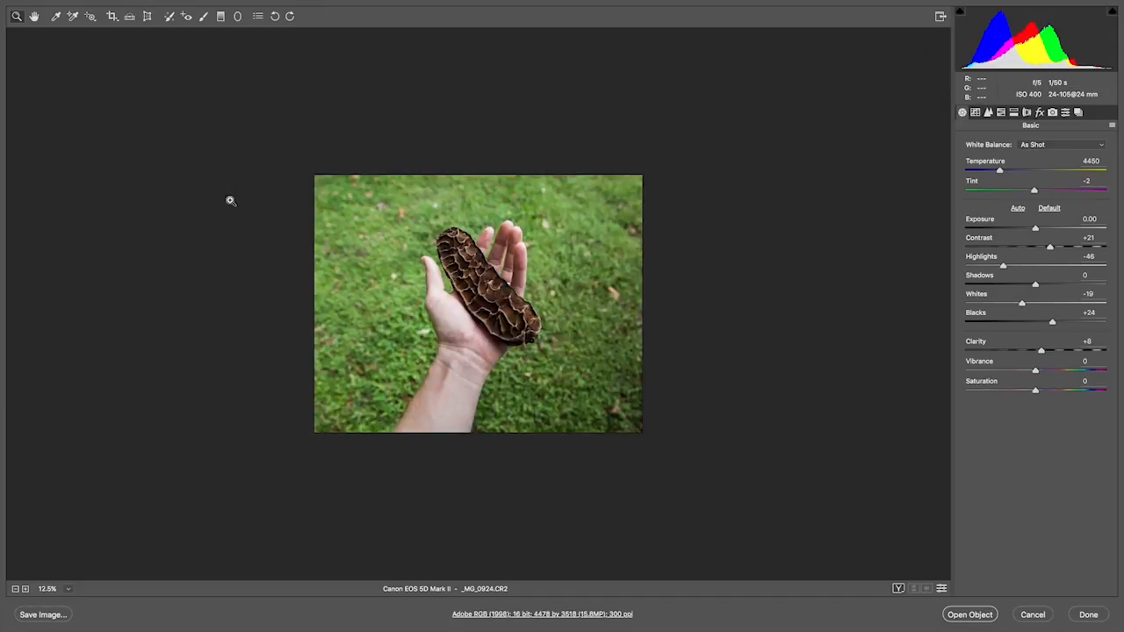
click(230, 200)
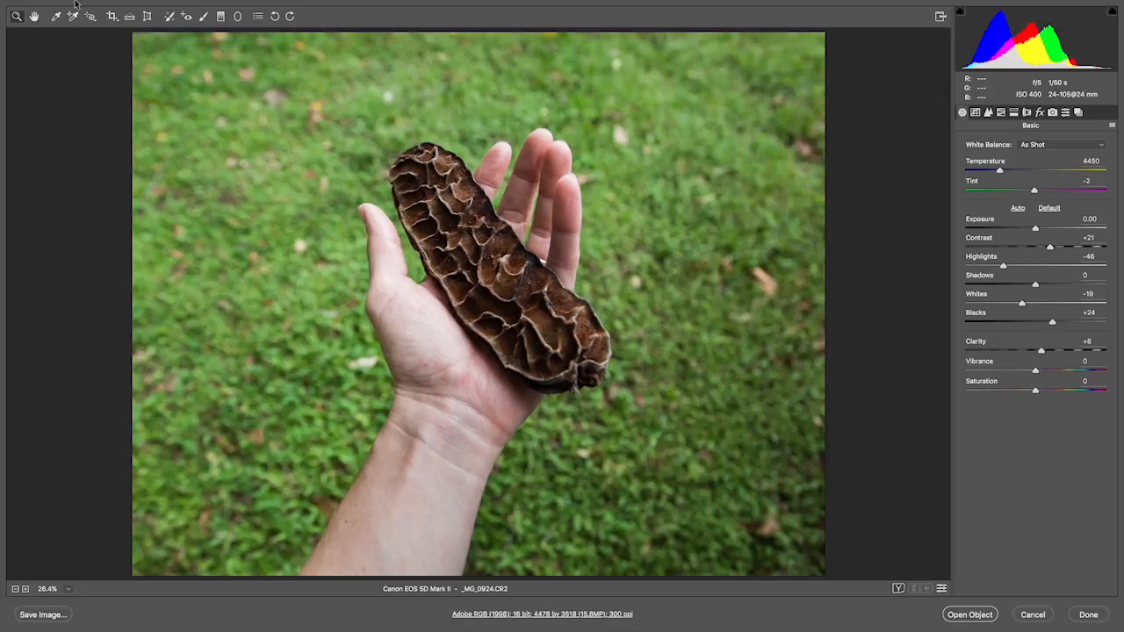
Set the magnification to 100% and examine the seed pod, fingers, grass and palm with the Hand tool.
click(35, 17)
click(70, 591)
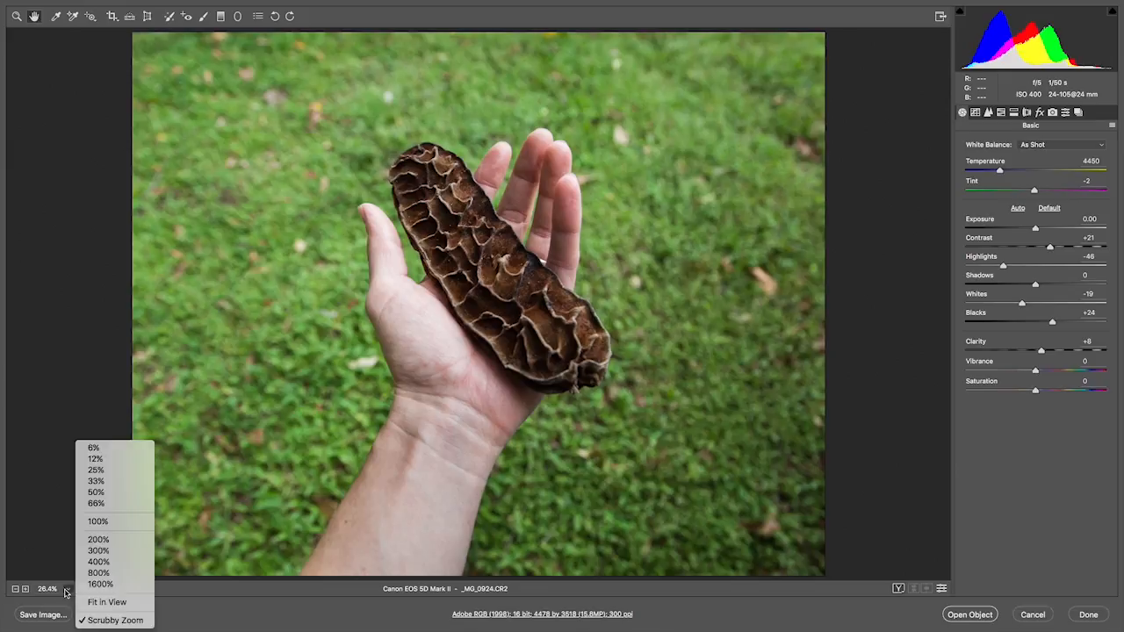
click(102, 522)
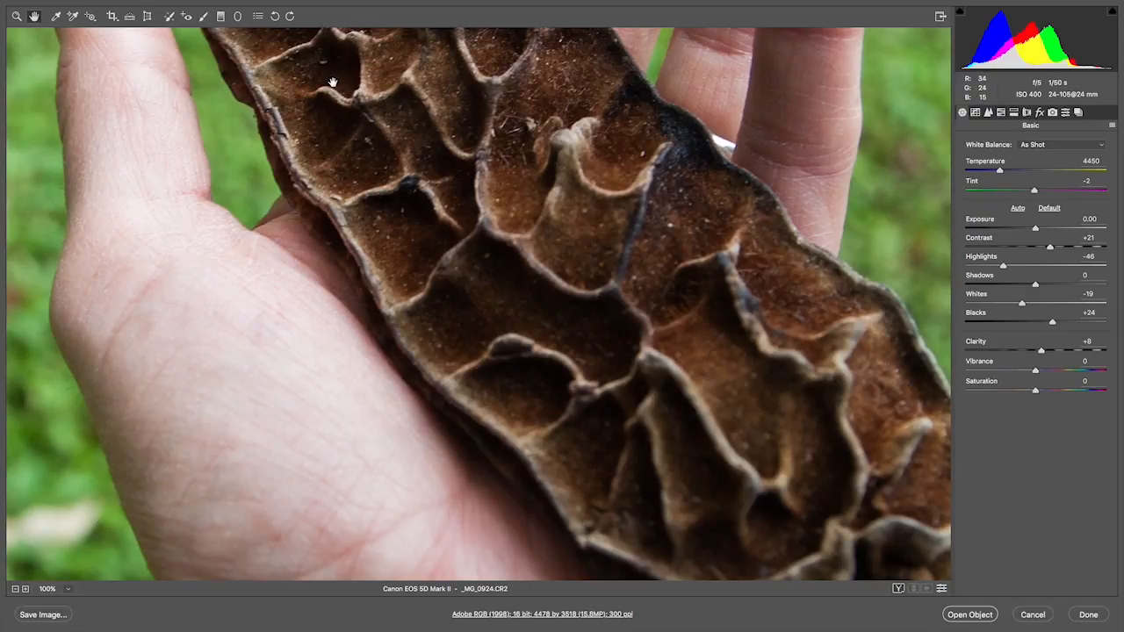
drag(333, 82, 454, 406)
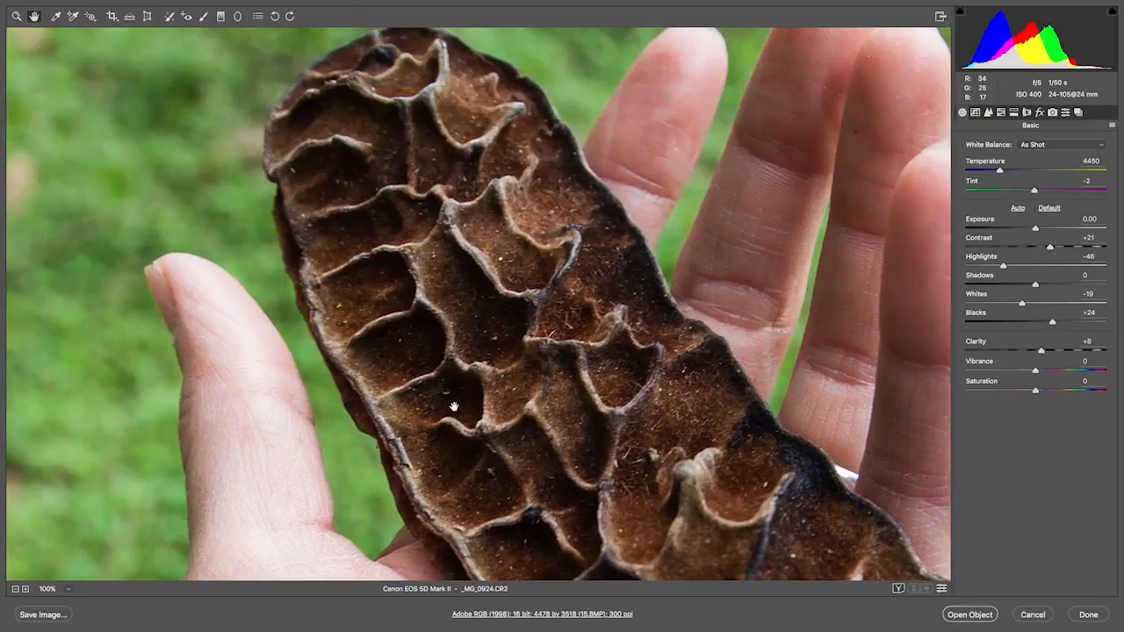
drag(654, 145, 448, 386)
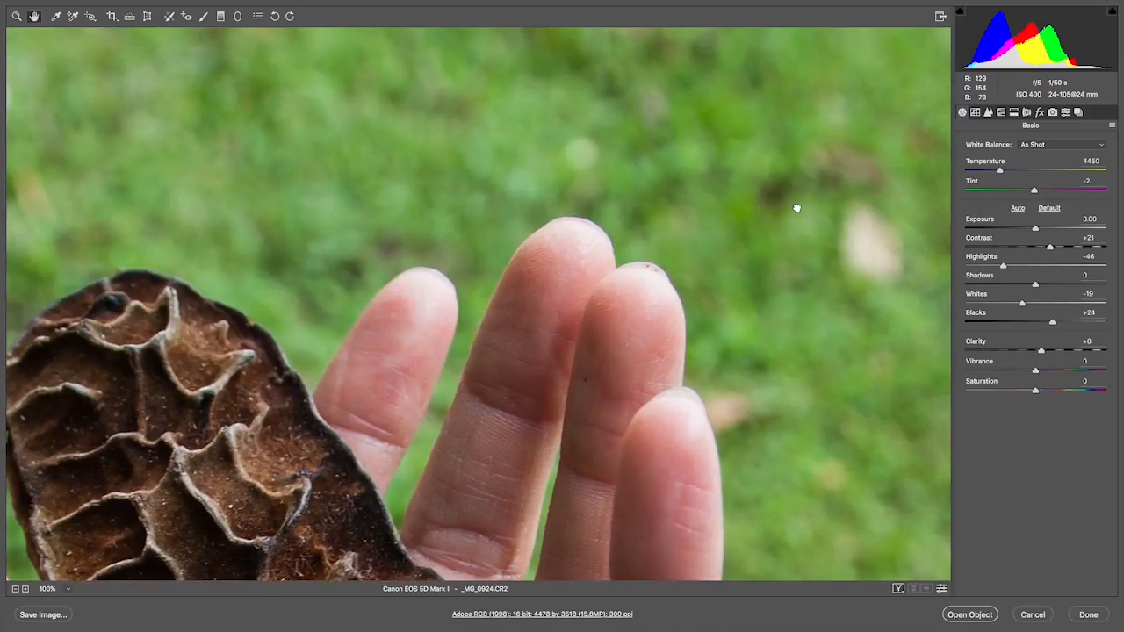
drag(796, 208, 386, 191)
drag(78, 503, 254, 79)
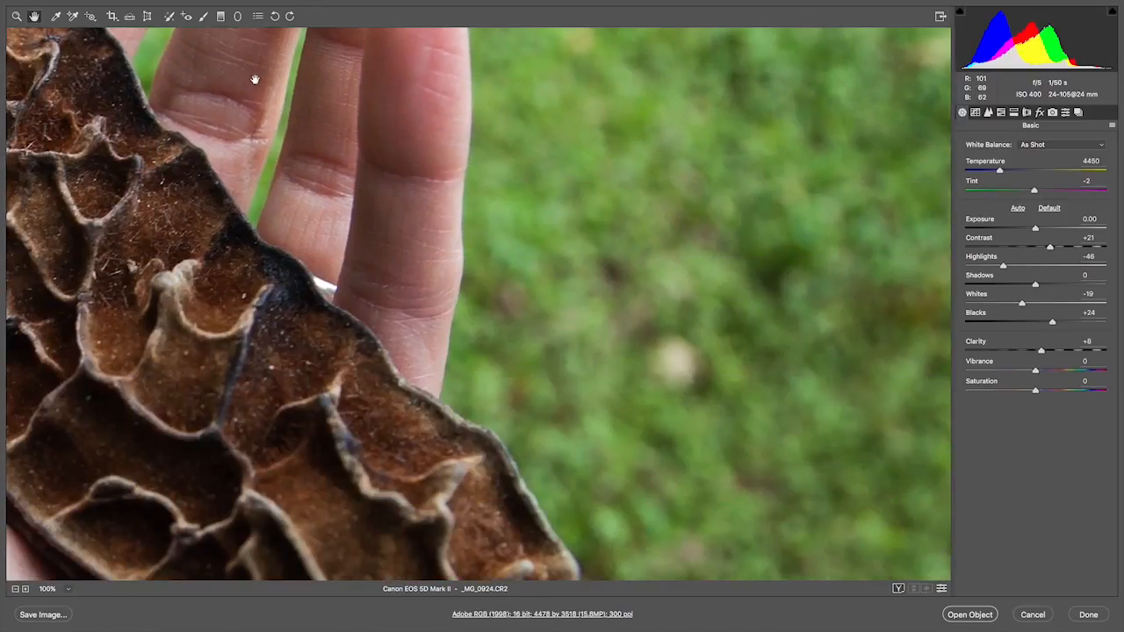
drag(253, 347, 371, 6)
drag(187, 319, 424, 239)
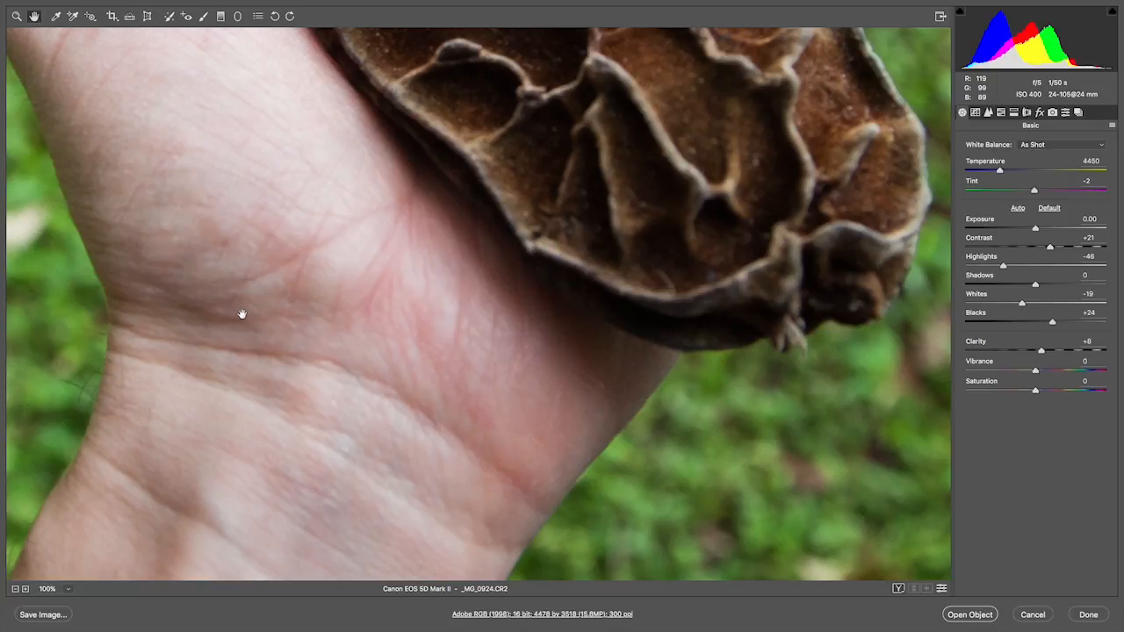
With the Zoom tool active, shift the view up to the fingers and fit the whole photo in view.
click(17, 19)
drag(492, 118, 433, 395)
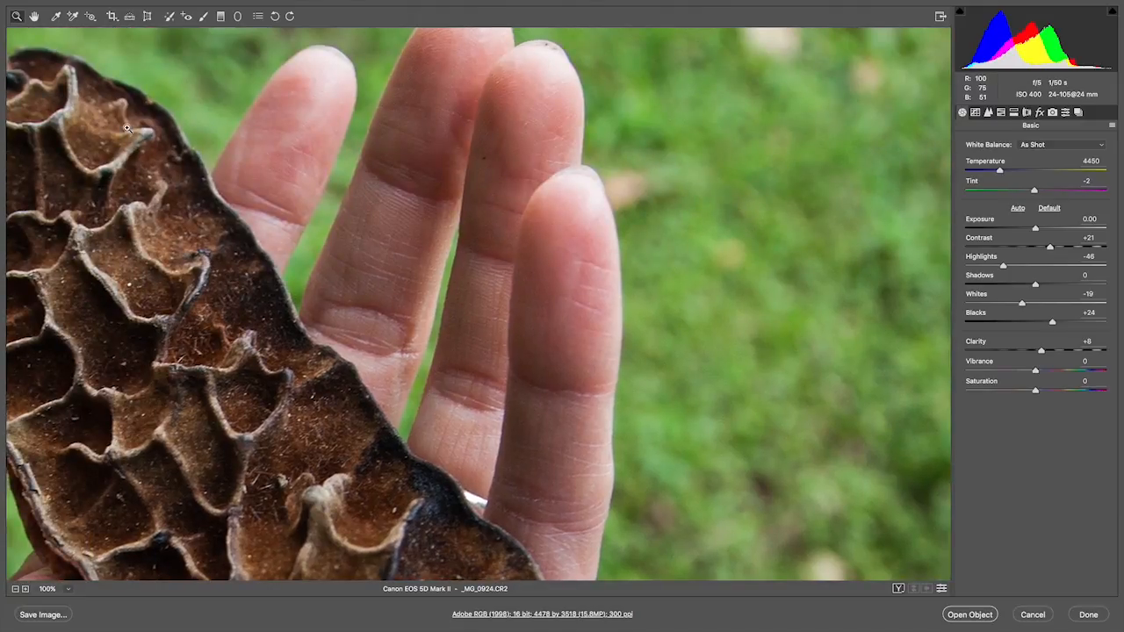
double_click(34, 15)
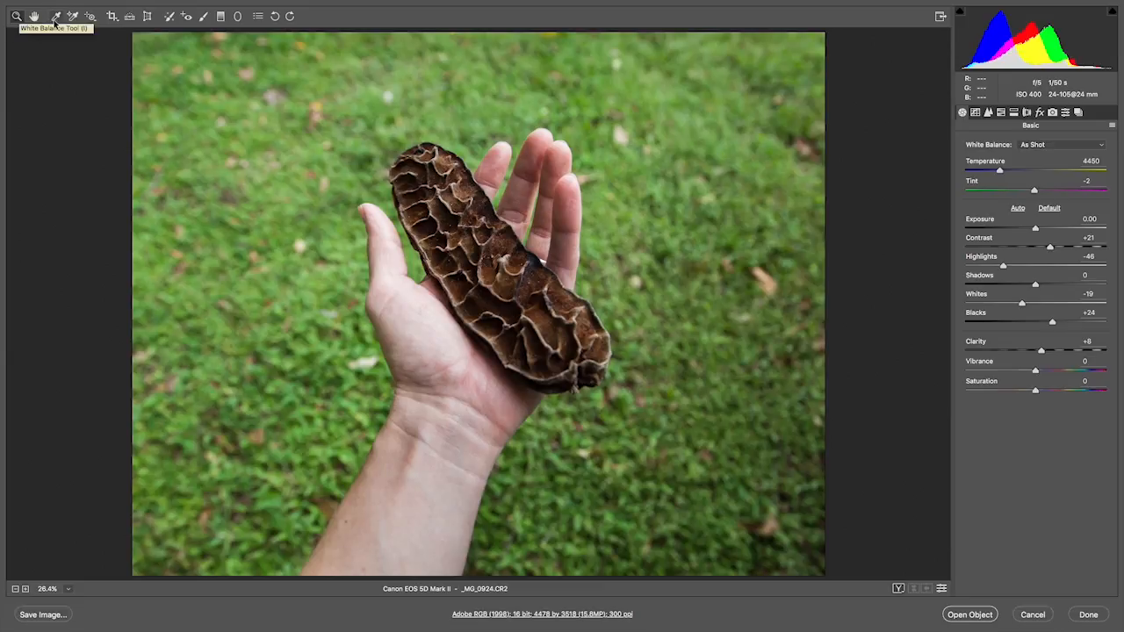
Set a custom white balance by sampling the palm of the hand with the White Balance tool.
click(54, 17)
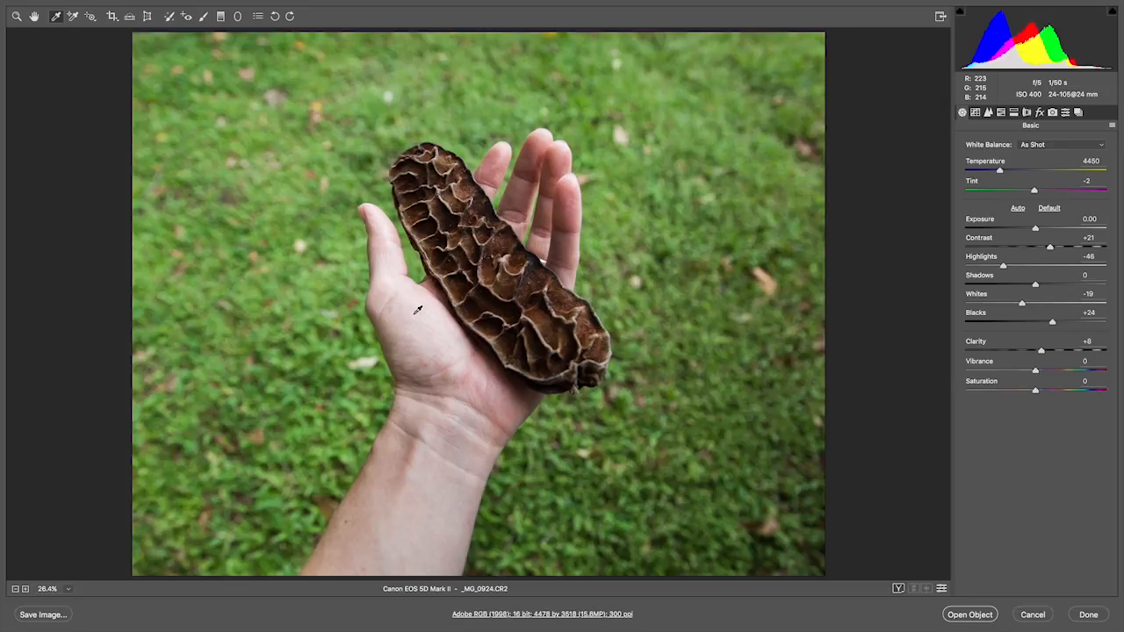
click(418, 310)
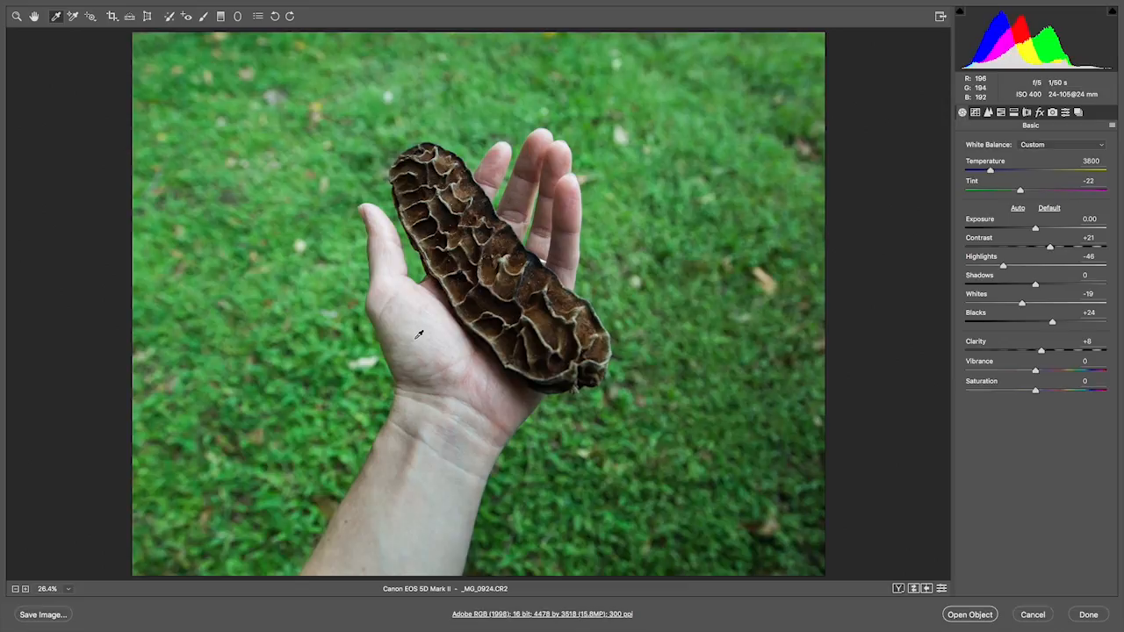